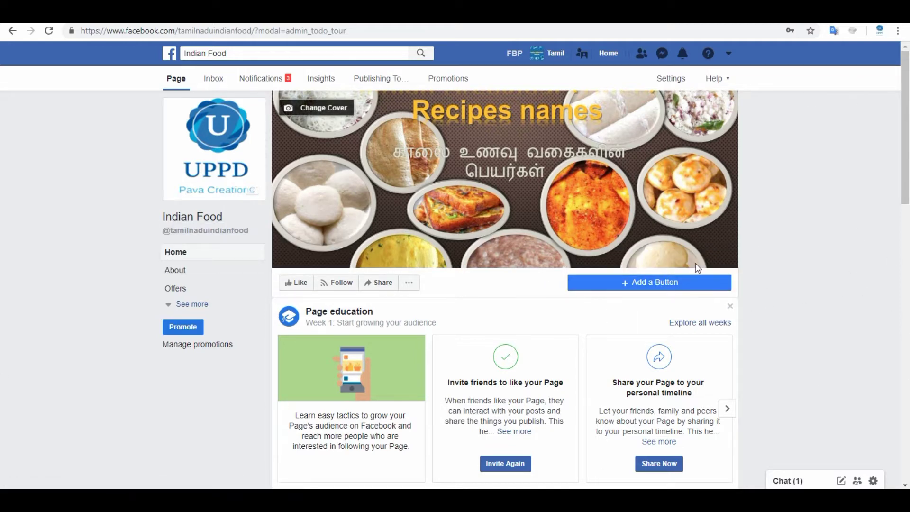
- Start adding a button to the Page, choose Book Now under the booking options and review where it can send people
click(651, 287)
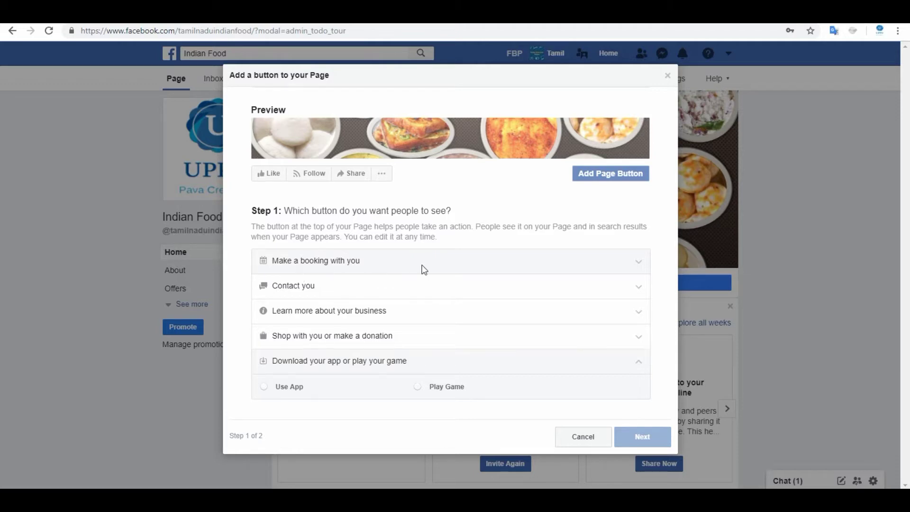
click(318, 261)
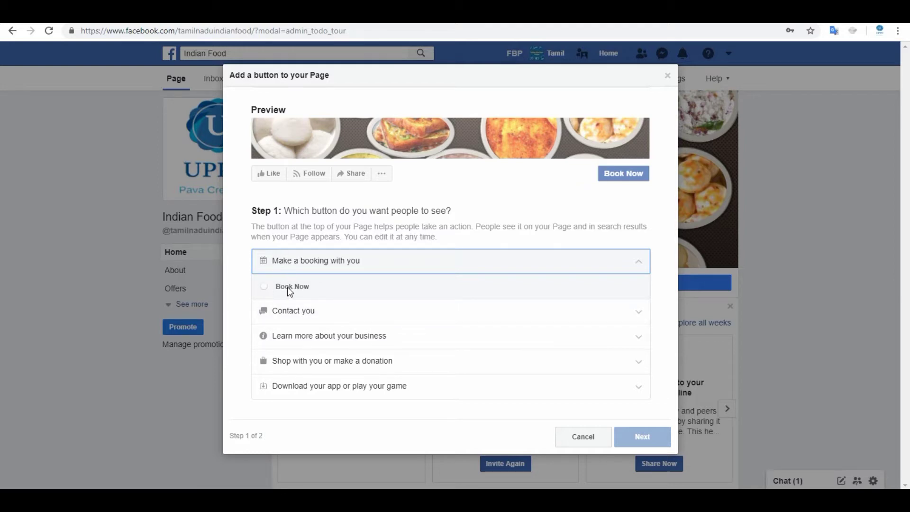
click(264, 287)
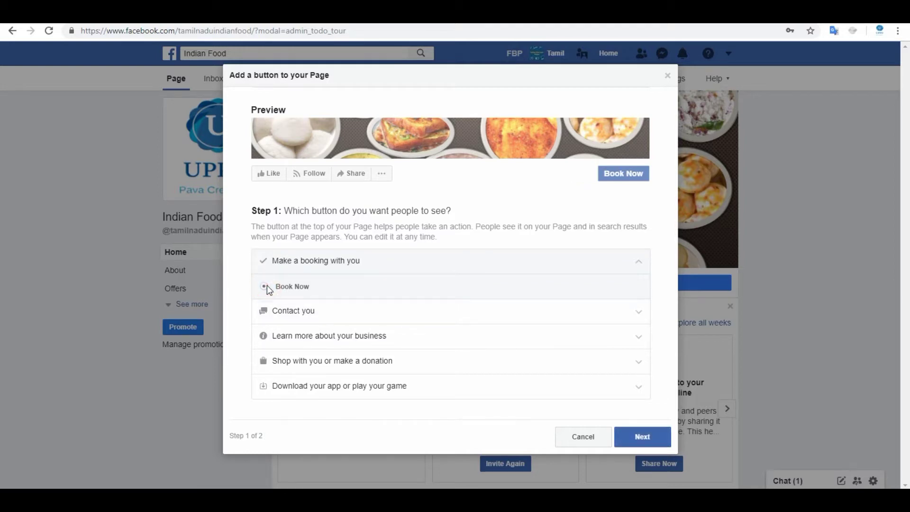
click(649, 439)
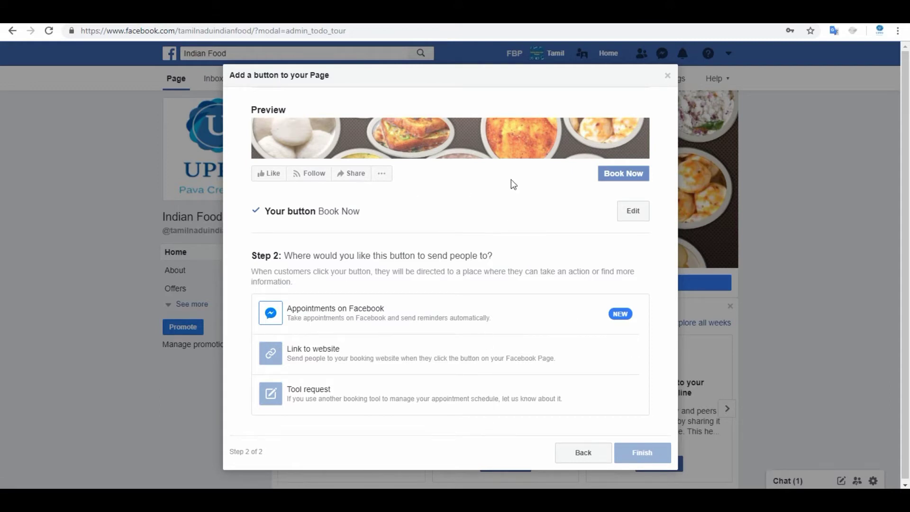
click(583, 452)
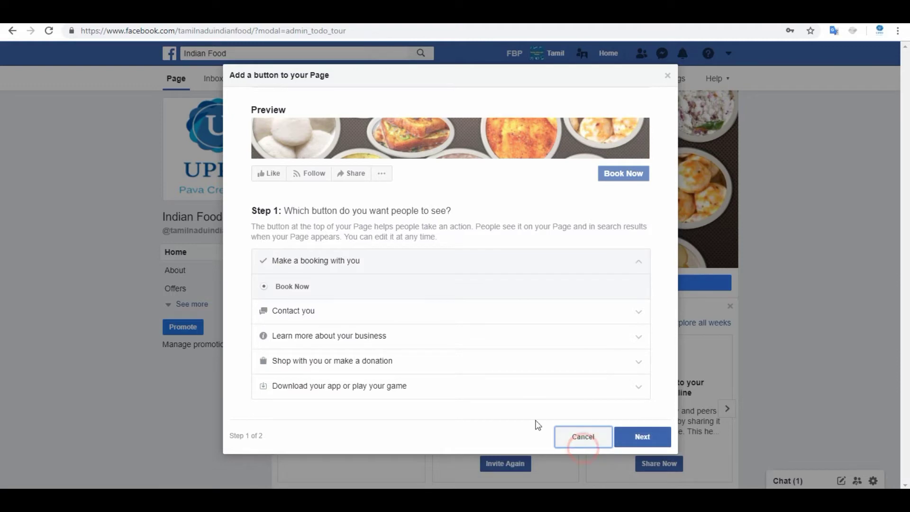
- Look through the button choices for contacting the business
click(287, 311)
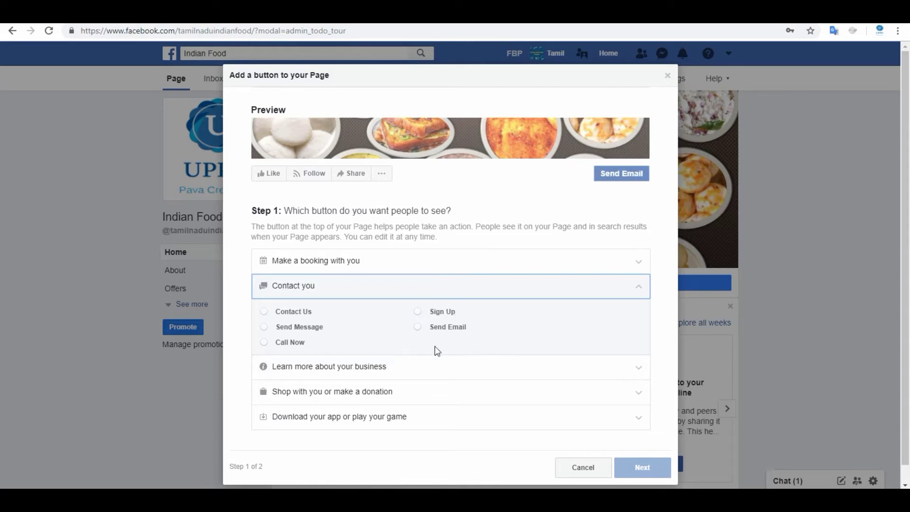
scroll(380, 353, down, 1)
drag(315, 286, 282, 286)
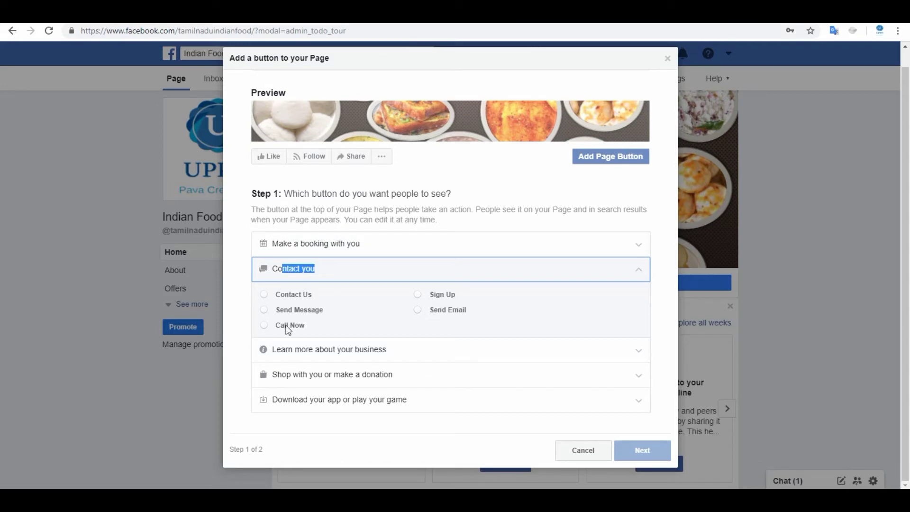
- Choose Learn More among the business information buttons and review its destination options
click(319, 351)
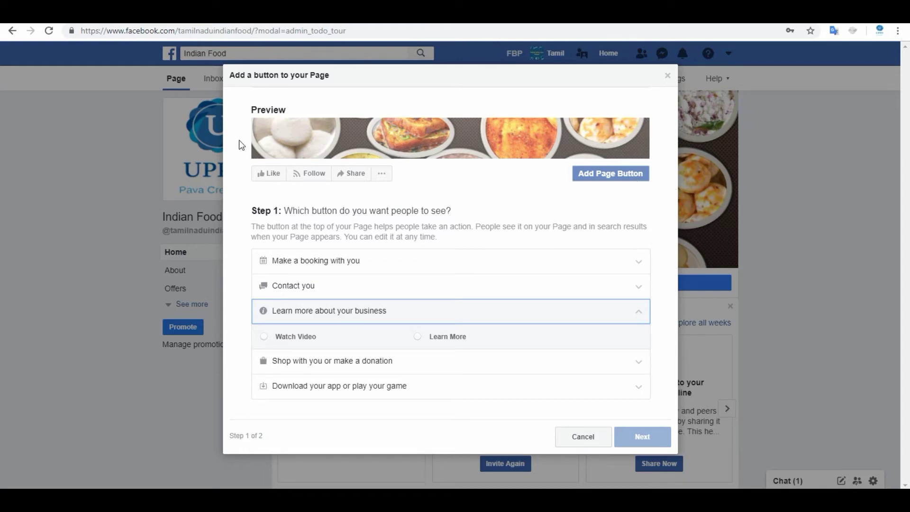
click(315, 337)
click(432, 341)
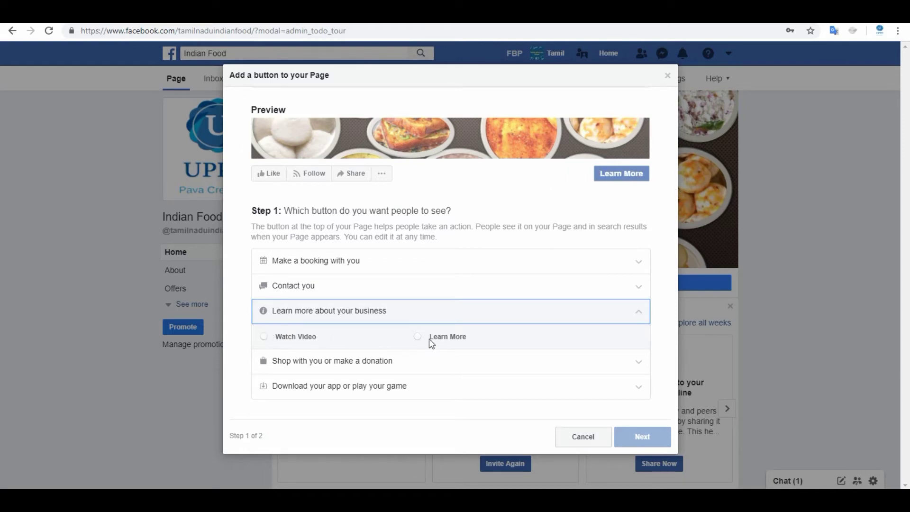
click(418, 337)
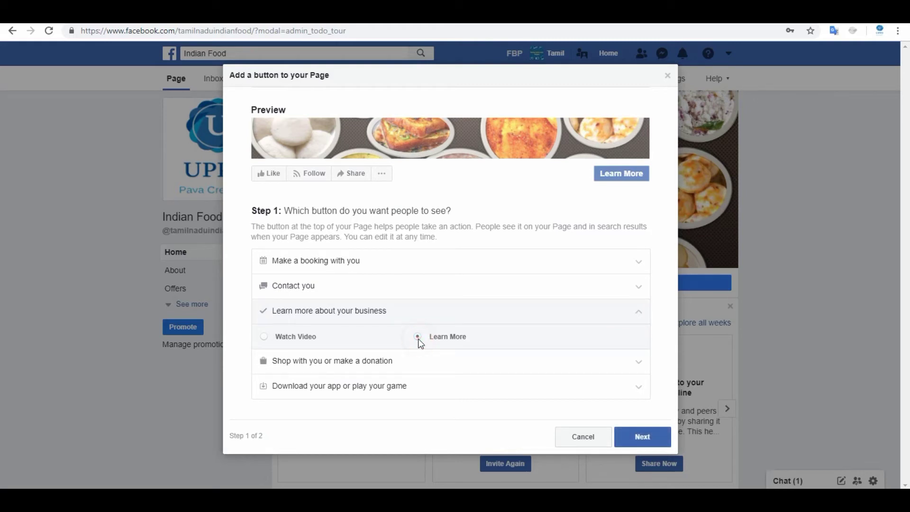
click(642, 435)
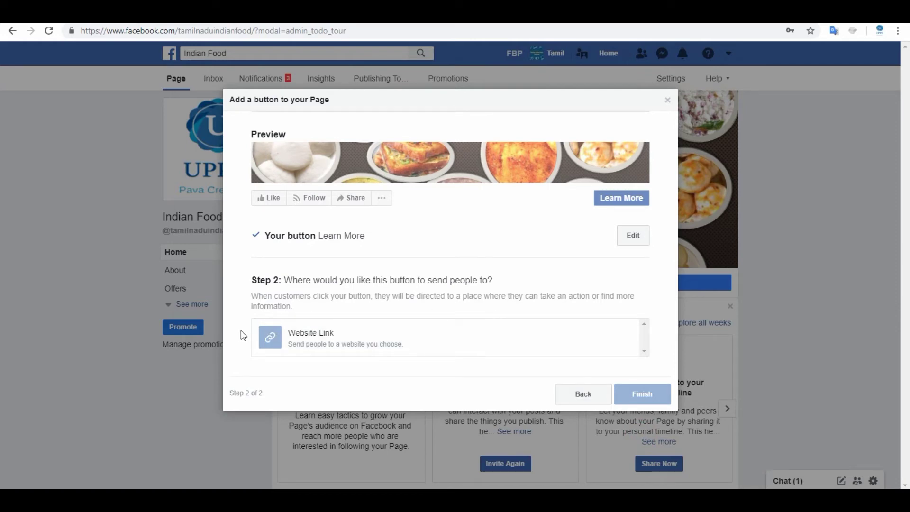
click(583, 394)
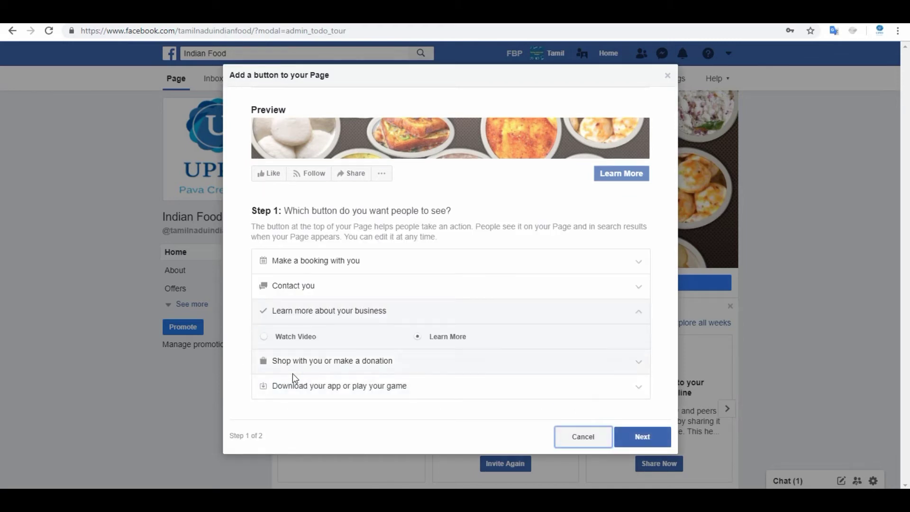
- Look through the button choices for shopping or donations and for bookings
click(302, 361)
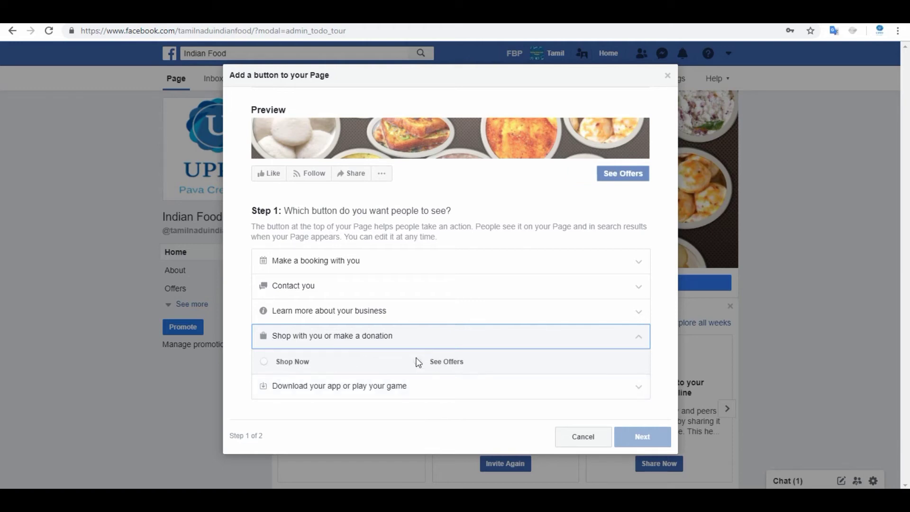
click(314, 285)
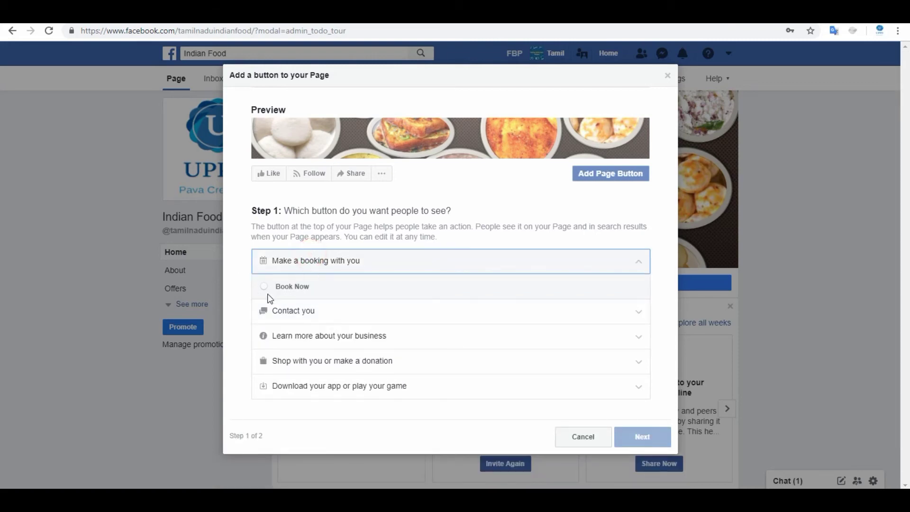
- Set the Page button to Learn More and view the website link prompt for its destination
click(283, 335)
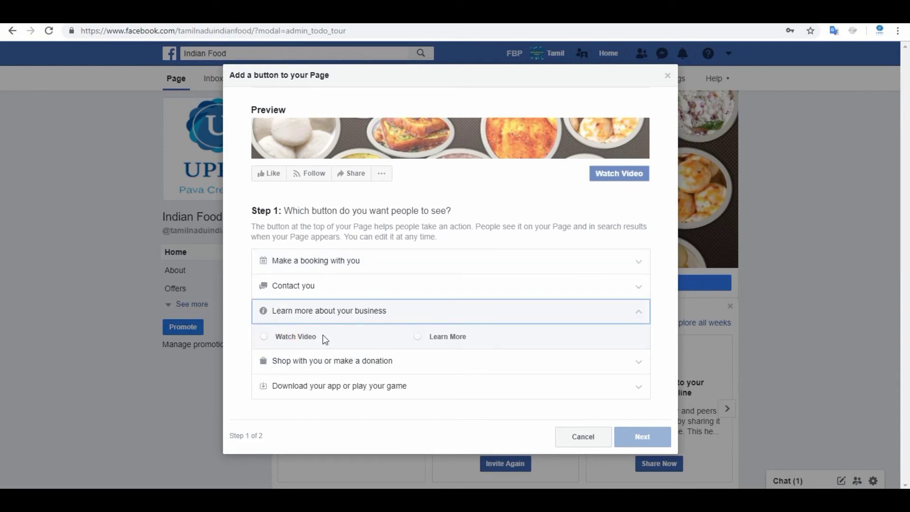
click(418, 337)
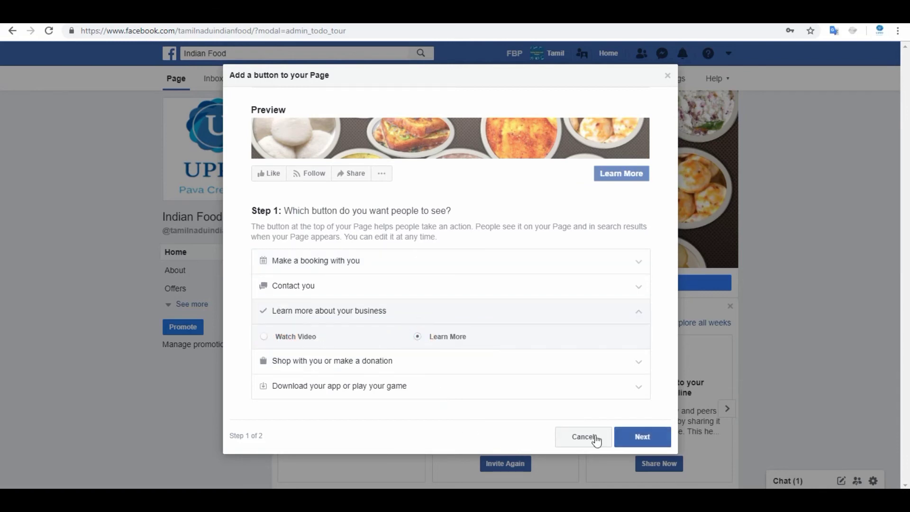
click(644, 441)
click(333, 337)
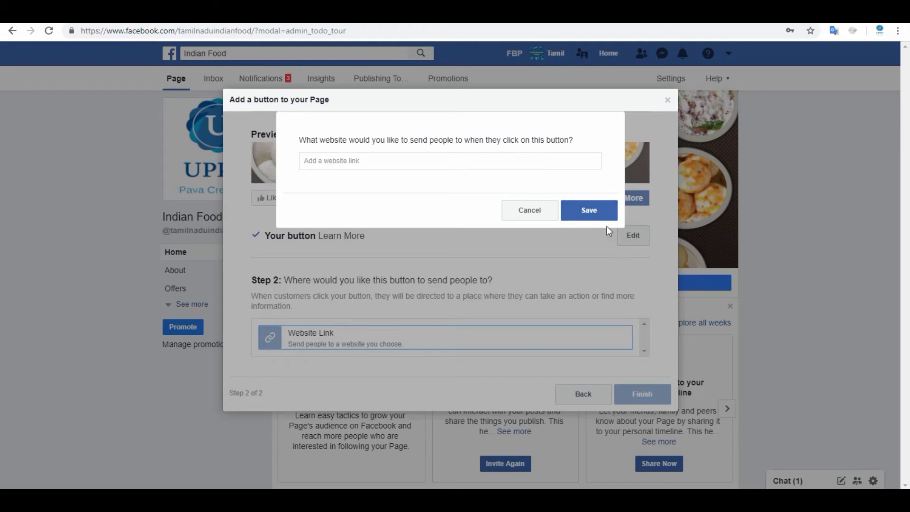
click(531, 210)
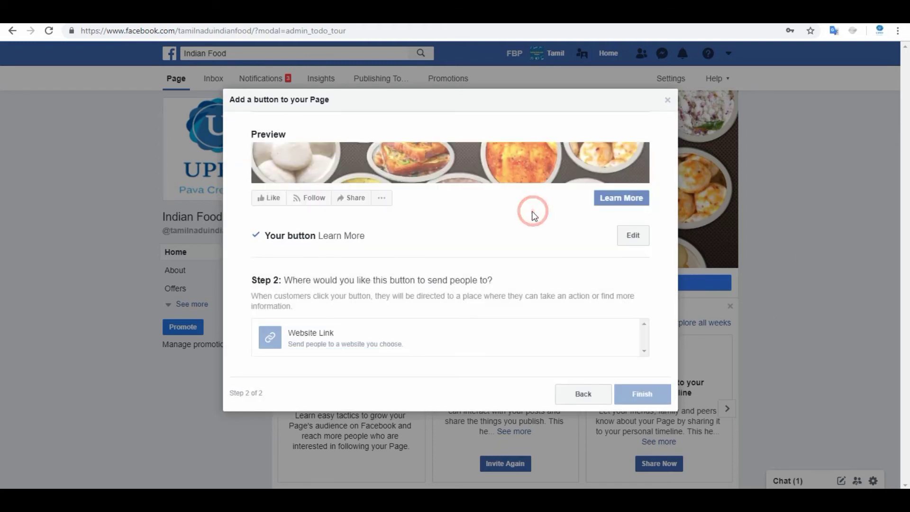
click(304, 337)
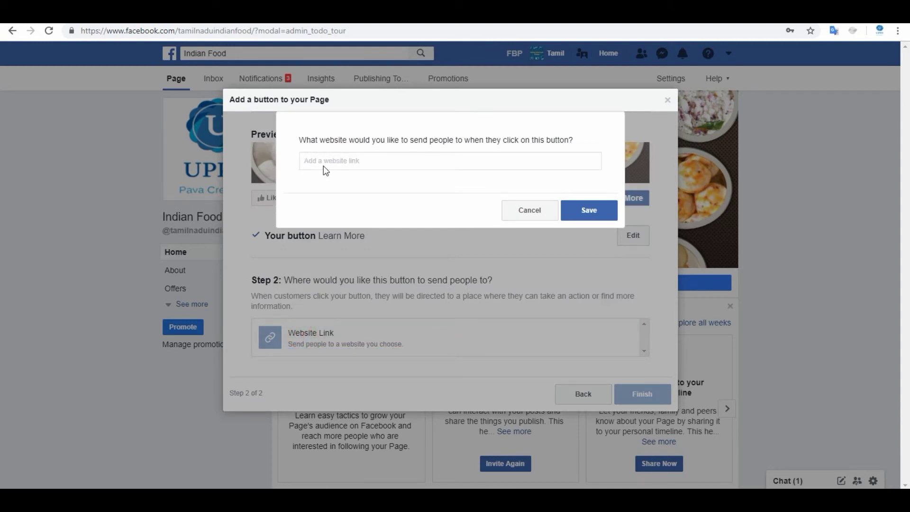
text(https://www.youtube.com/channel/UCHPb2SZfc5xuzAIZ2QVQg4g)
click(588, 209)
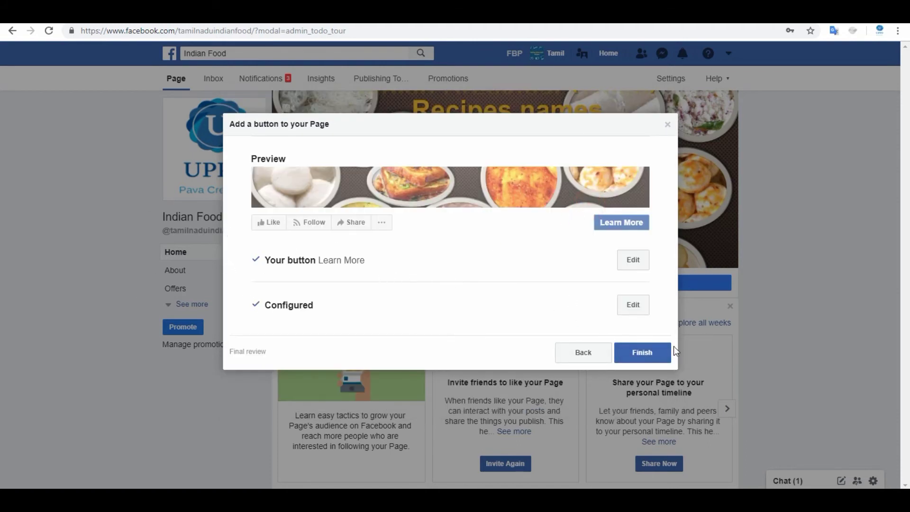
click(639, 351)
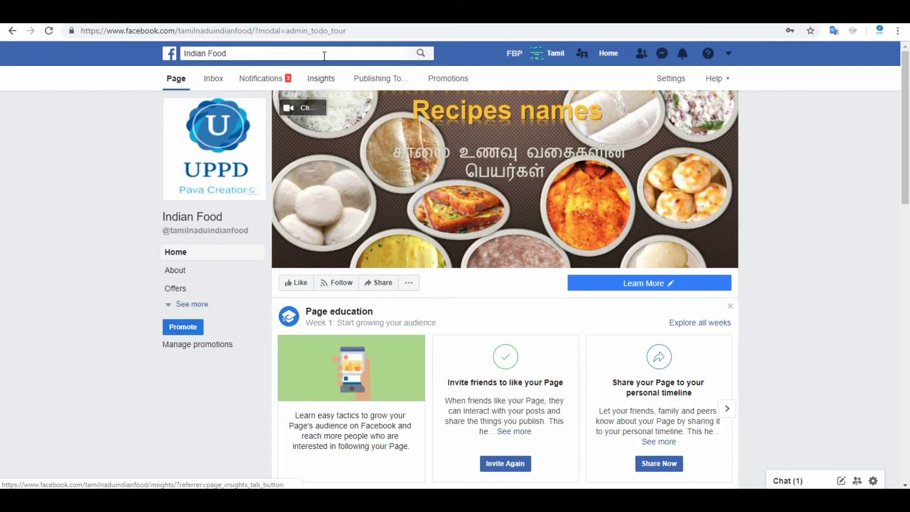
mouse_move(652, 288)
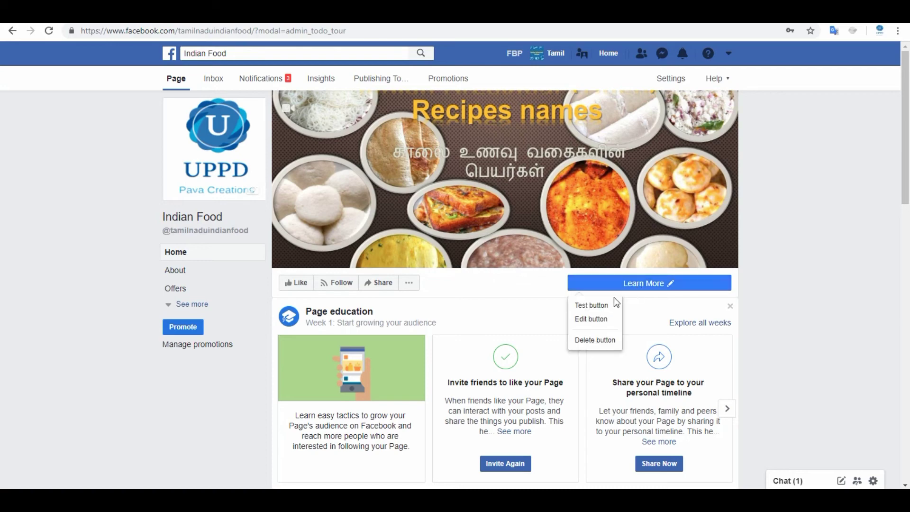
click(596, 326)
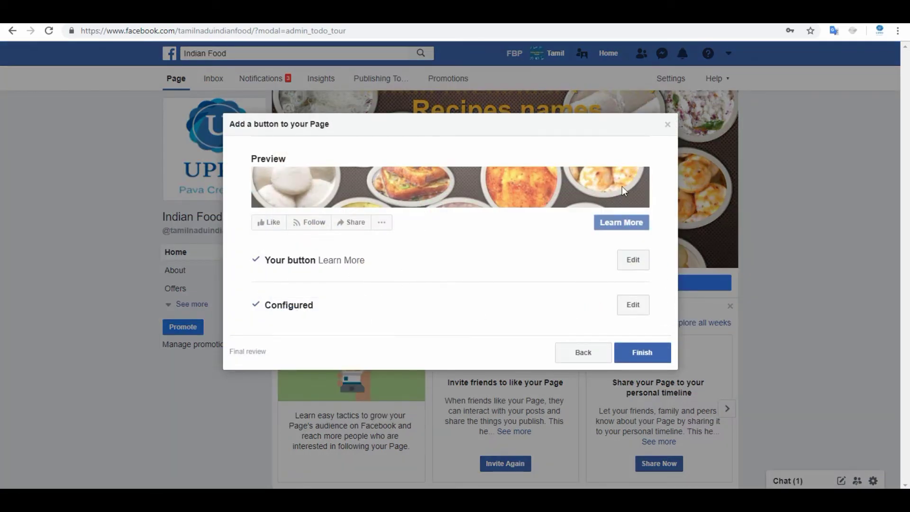
click(595, 355)
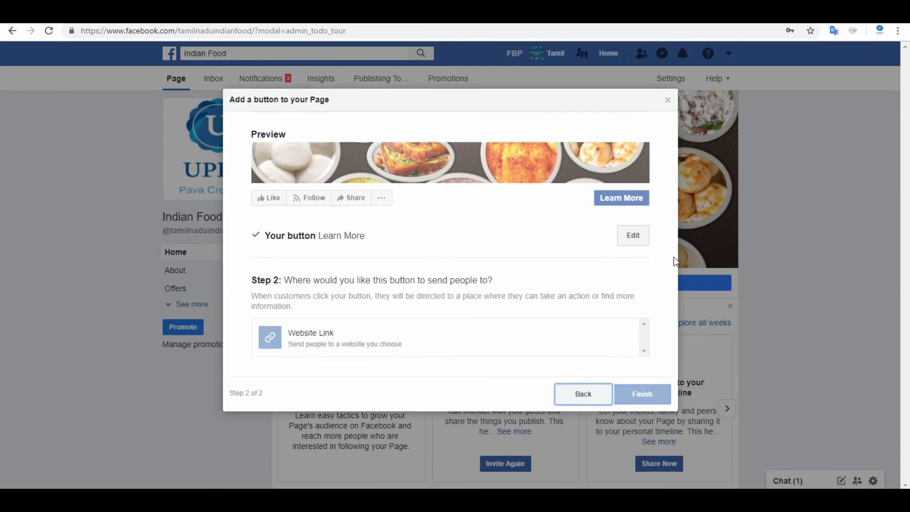
click(669, 105)
click(652, 284)
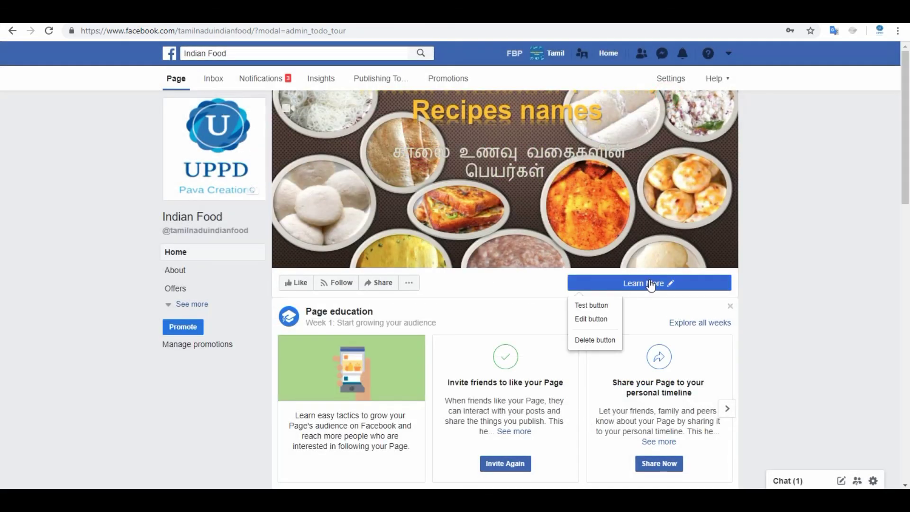
click(629, 304)
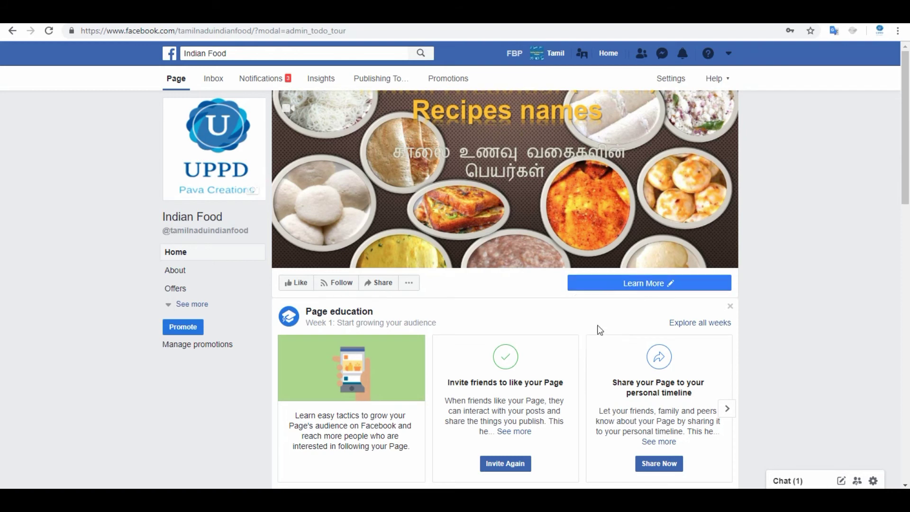
- Test the Page's Learn More button
click(673, 287)
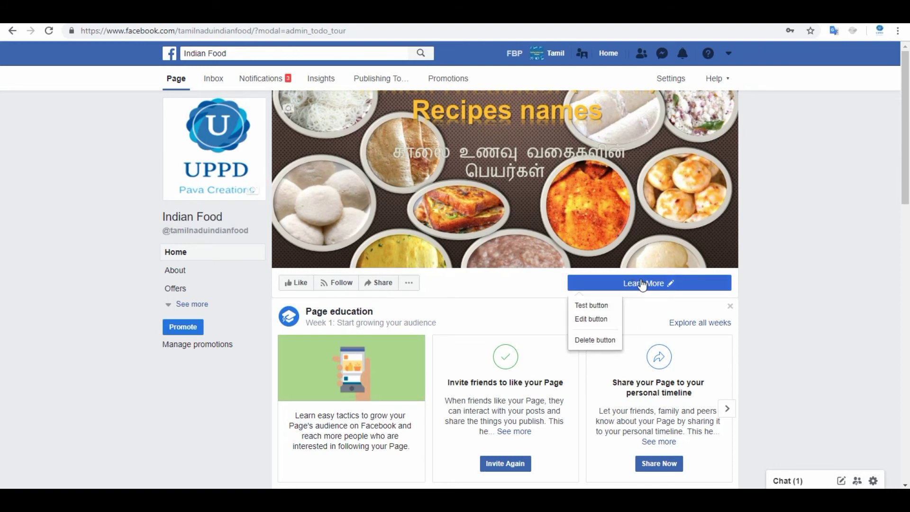
click(589, 306)
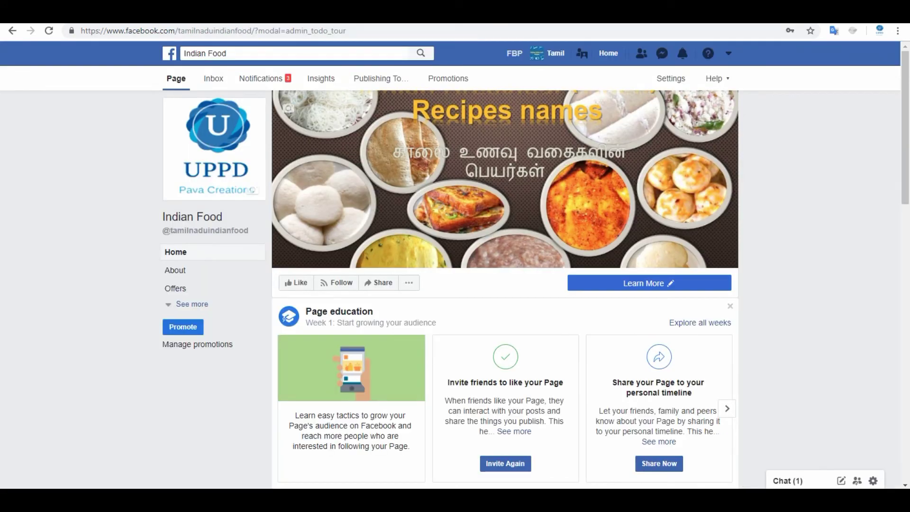
- Change the Page's Learn More button to Send Message with Messenger as its destination, and save the change
click(647, 286)
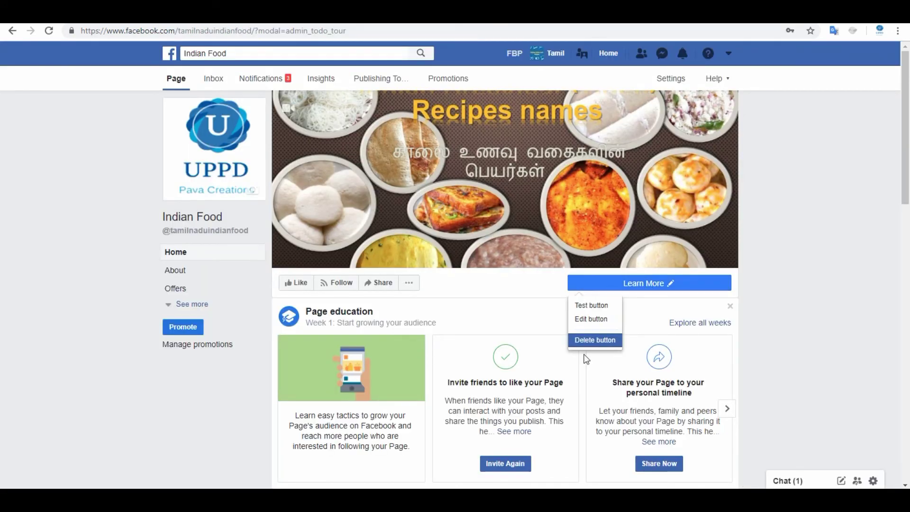
click(589, 320)
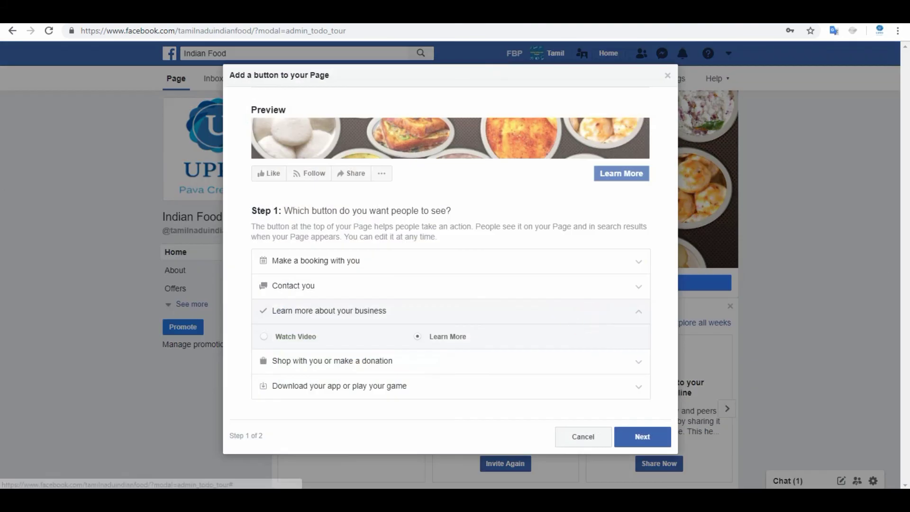
click(300, 286)
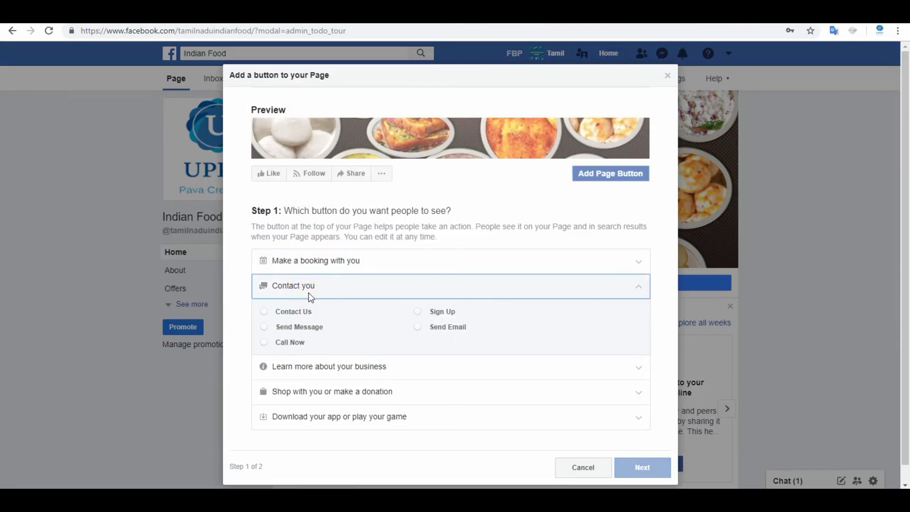
click(264, 327)
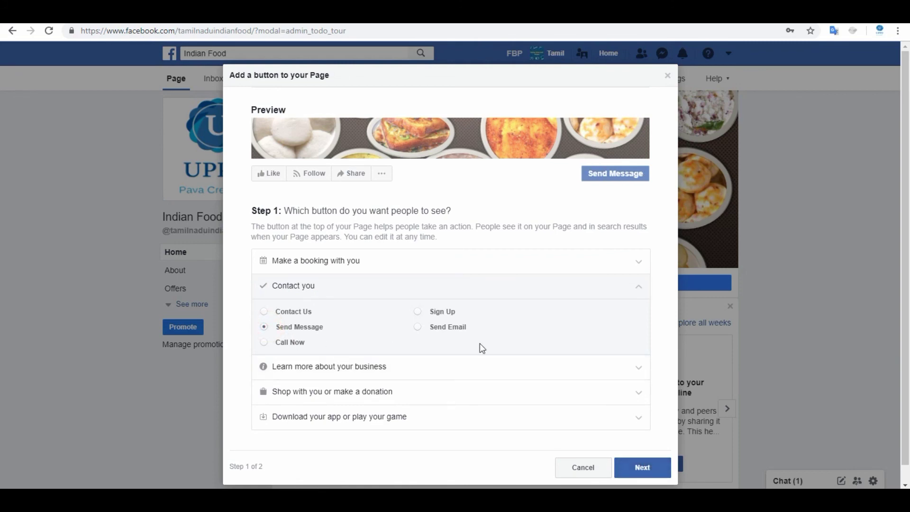
click(644, 468)
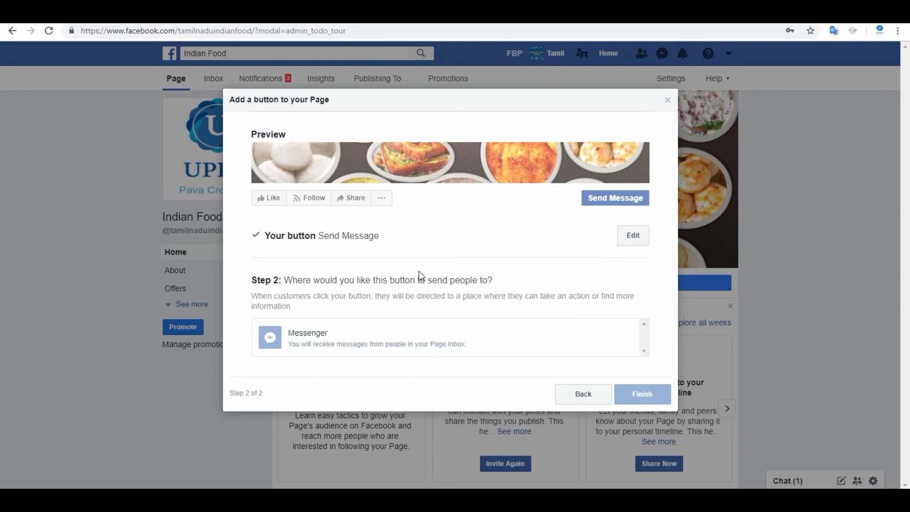
click(394, 343)
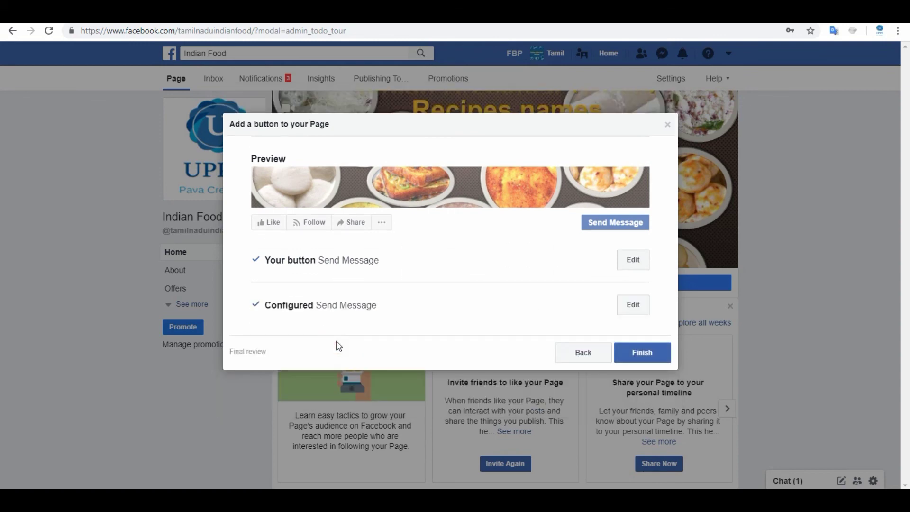
click(647, 360)
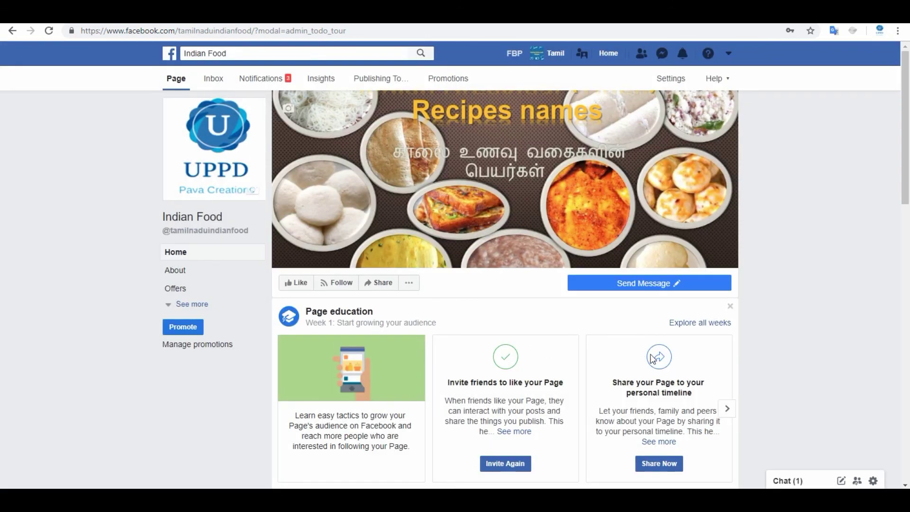
- Test the Page's Send Message button by sending the message "hi" to Indian Food, and close the chat window
click(664, 289)
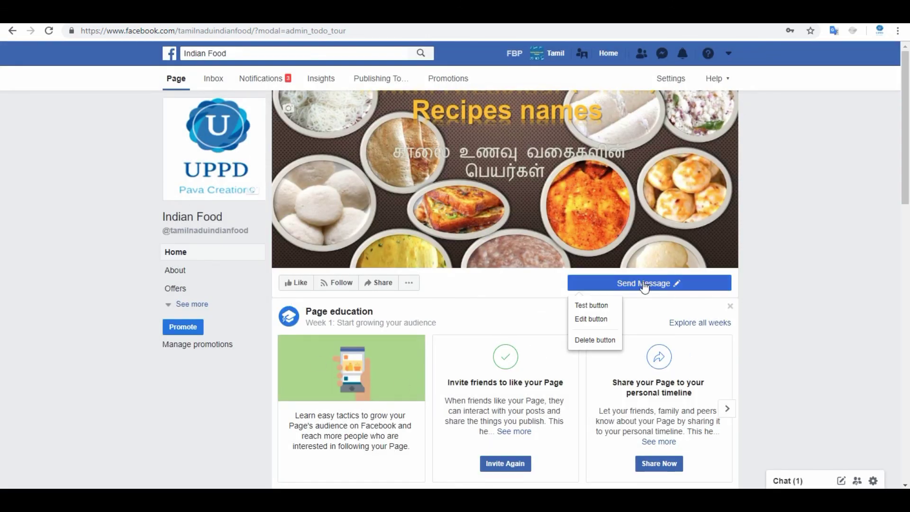
click(592, 306)
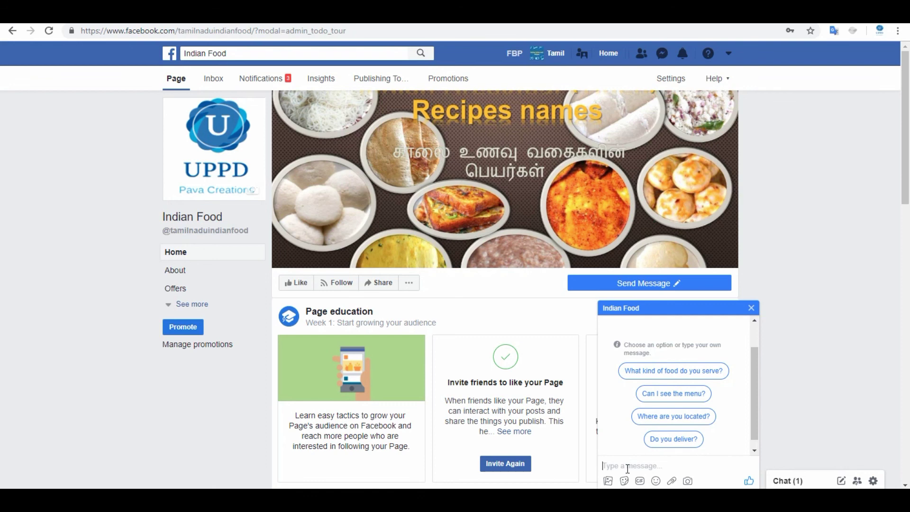
text(hi)
key(Return)
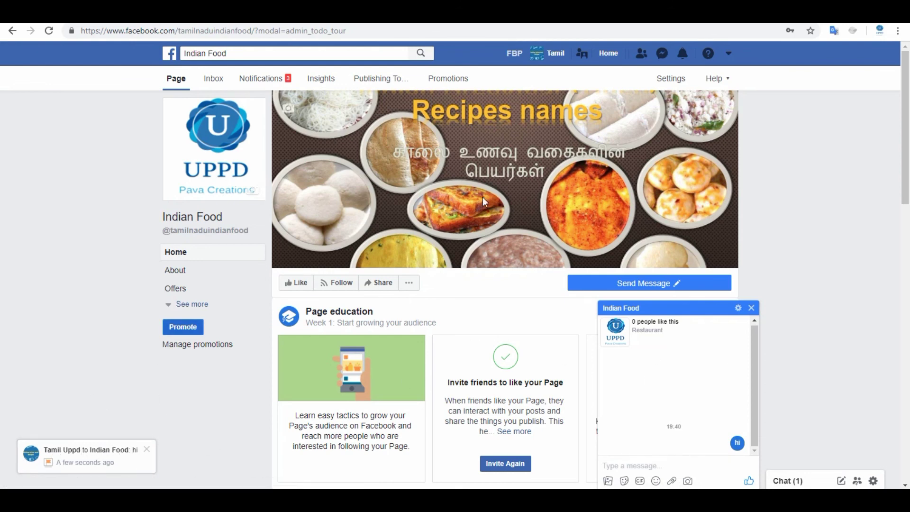
click(648, 283)
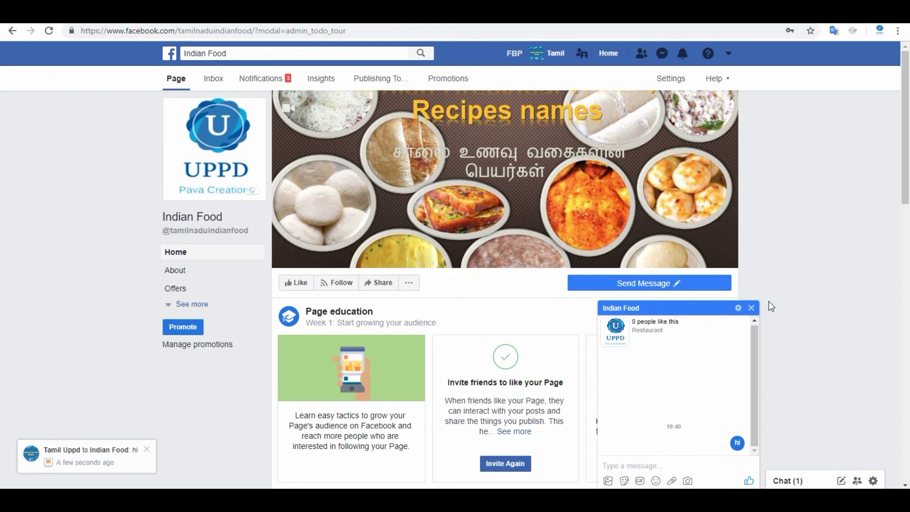
click(751, 309)
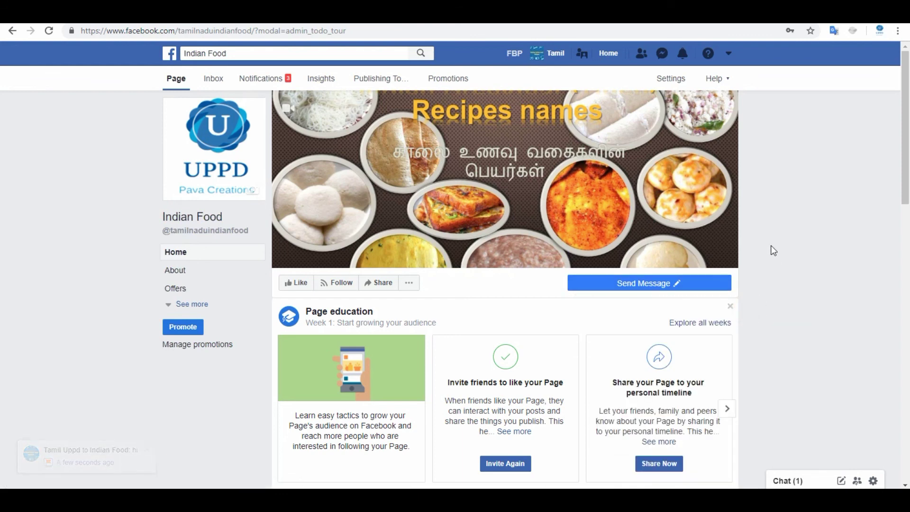
- Open the options for the Page's Send Message button
click(670, 284)
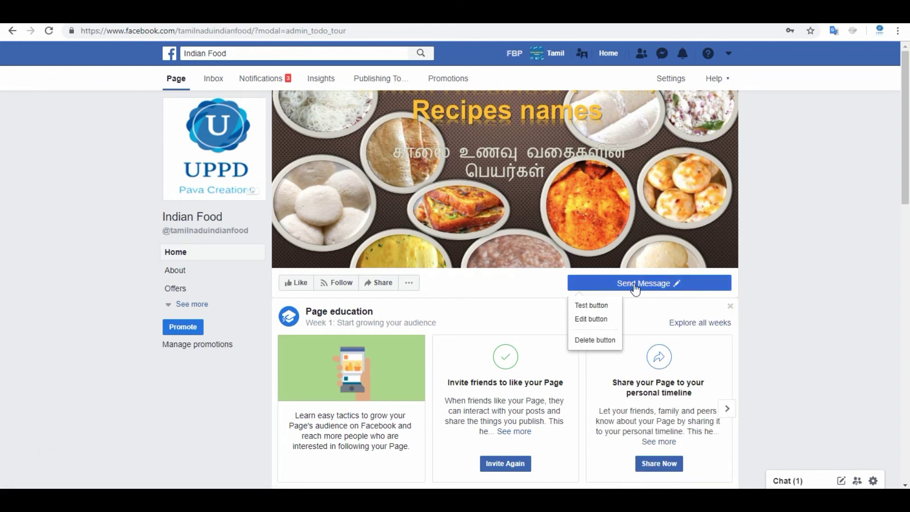